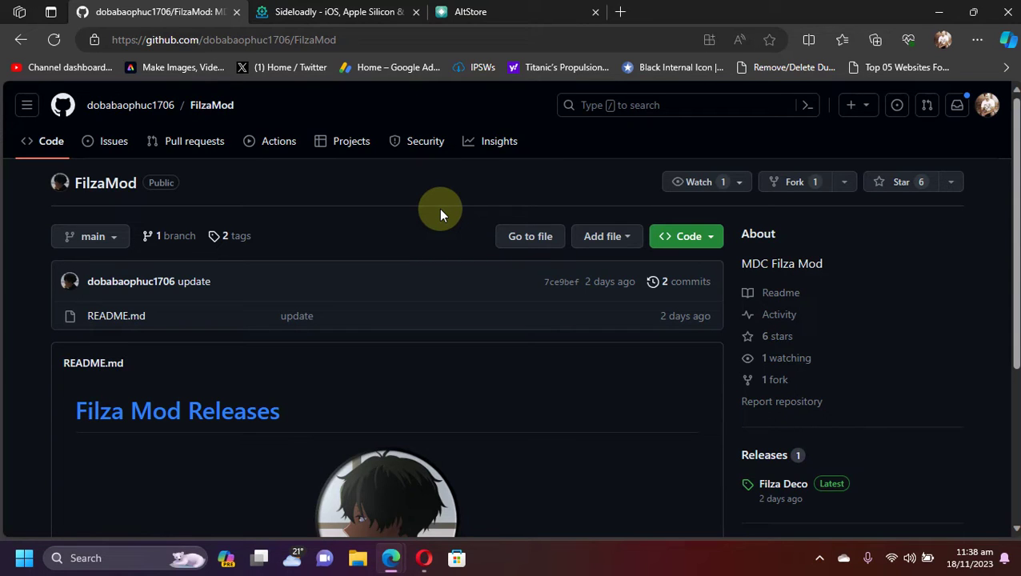
Examine the FilzaMod repository page, including its description and README.
scroll(880, 352, down, 2)
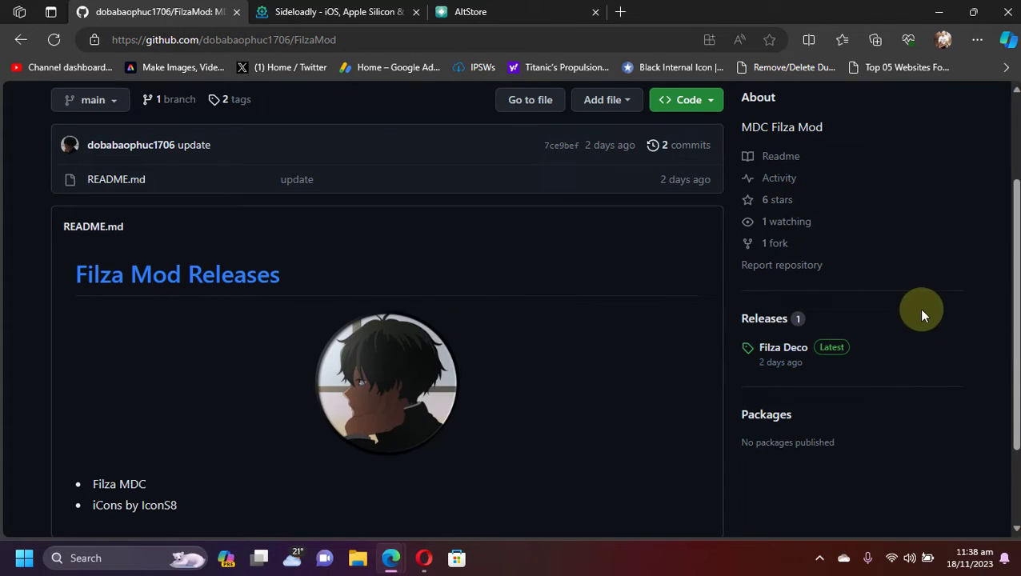
scroll(923, 314, up, 2)
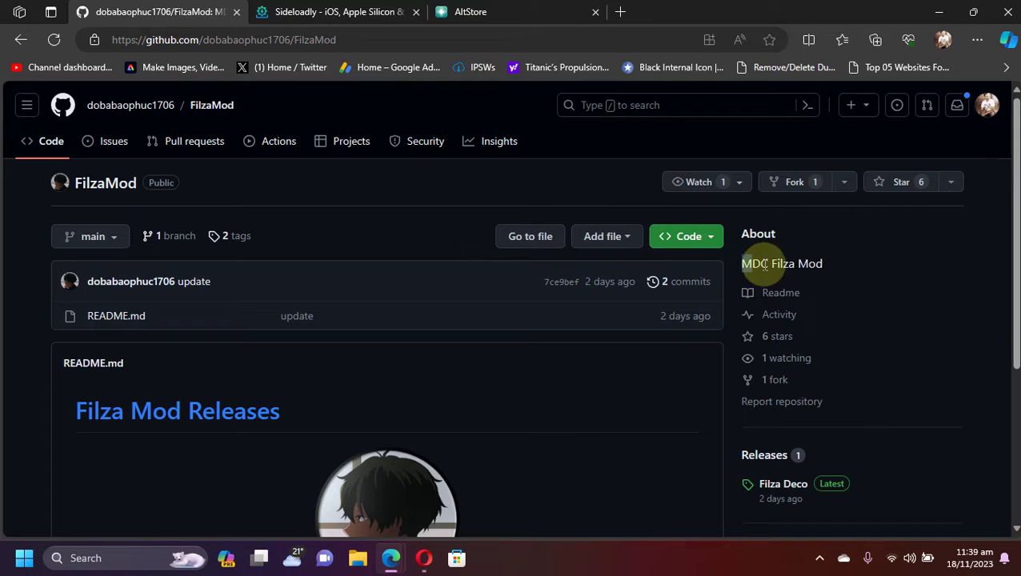
drag(741, 264, 845, 269)
click(425, 187)
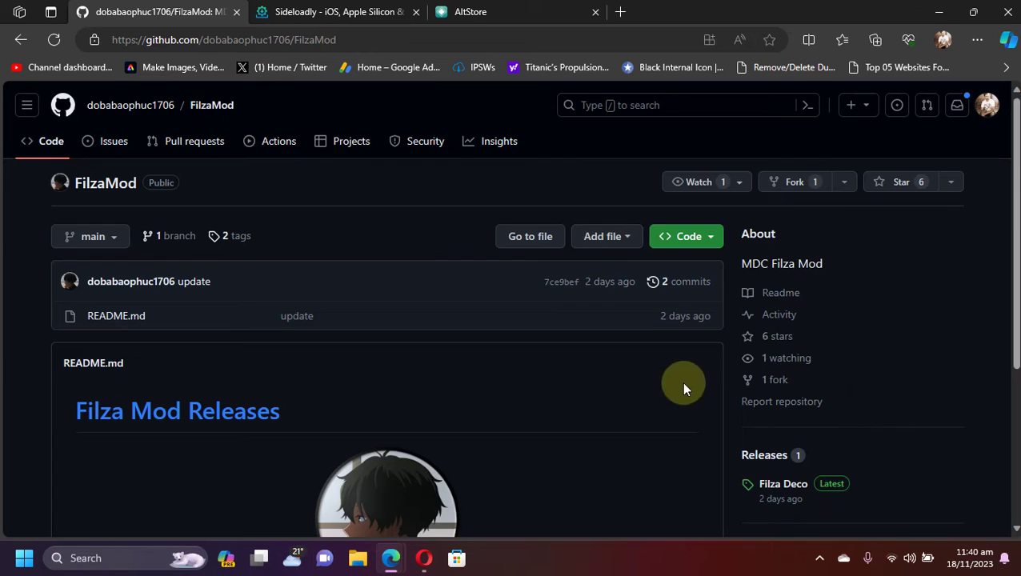
Open the latest Filza Deco release and look over its notes and downloadable assets.
scroll(924, 331, down, 3)
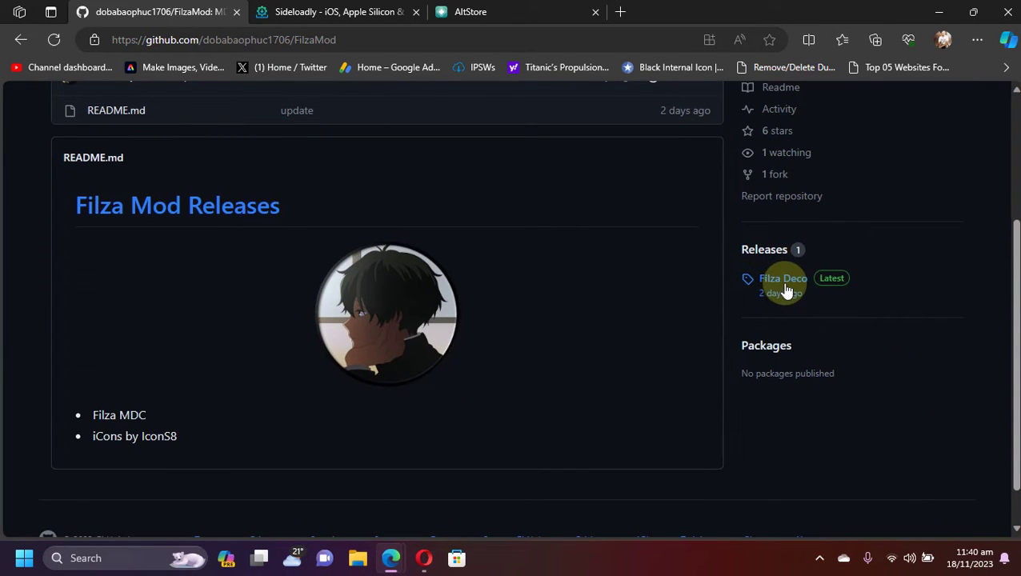
click(799, 285)
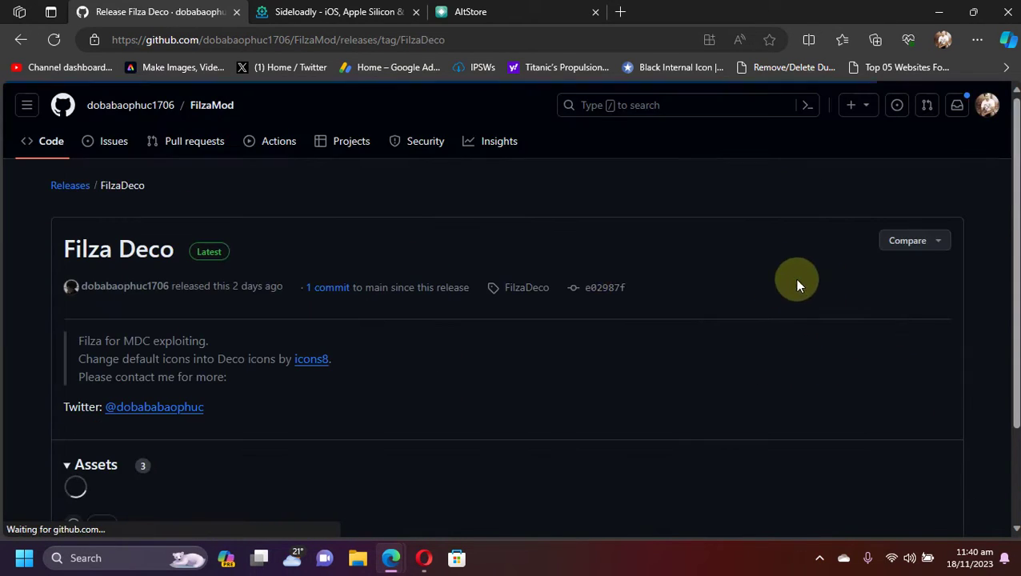
scroll(344, 256, down, 2)
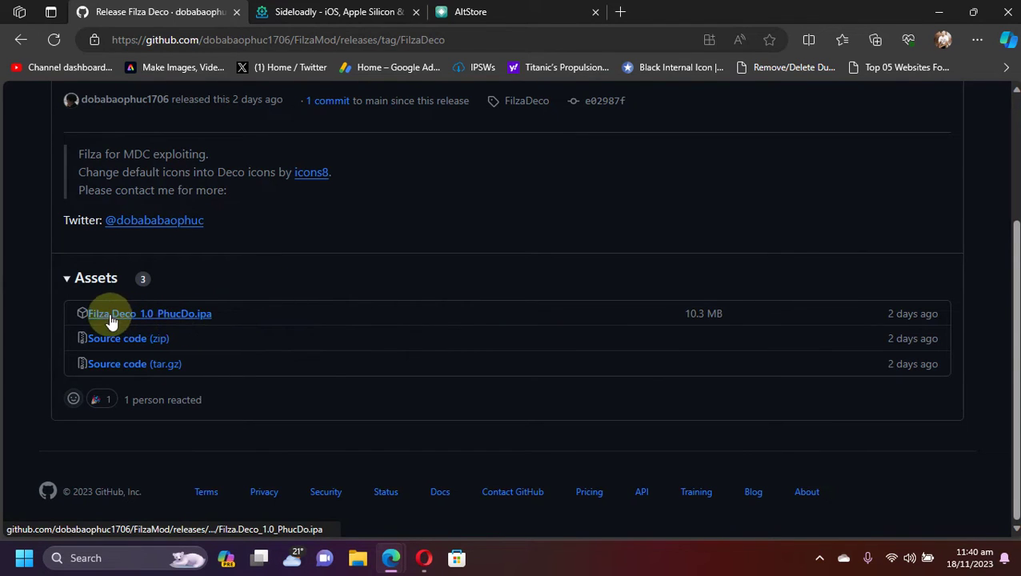
scroll(205, 315, up, 2)
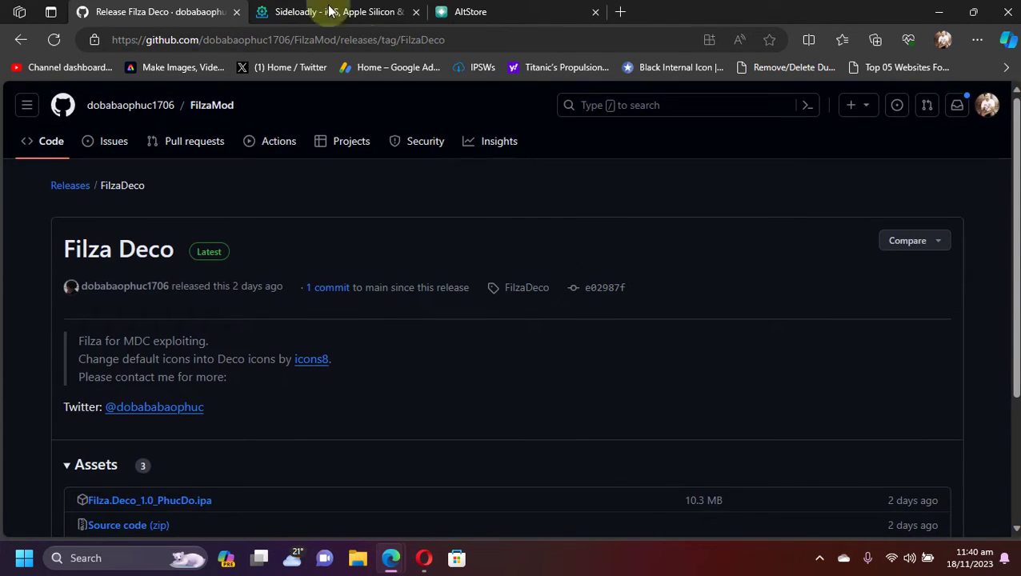
View the Sideloadly and AltStore websites as options for sideloading the IPA.
click(328, 10)
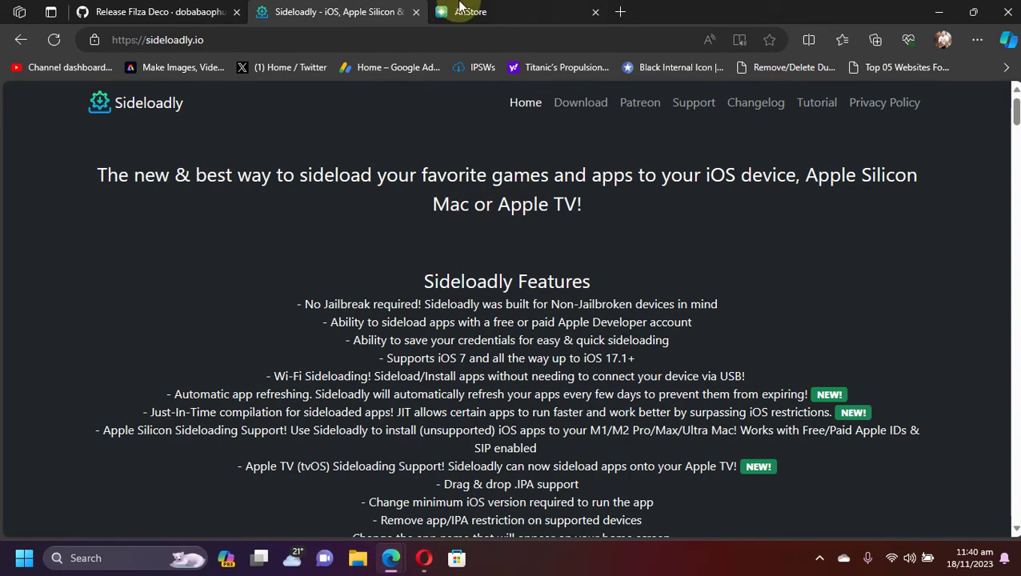
click(503, 12)
click(349, 18)
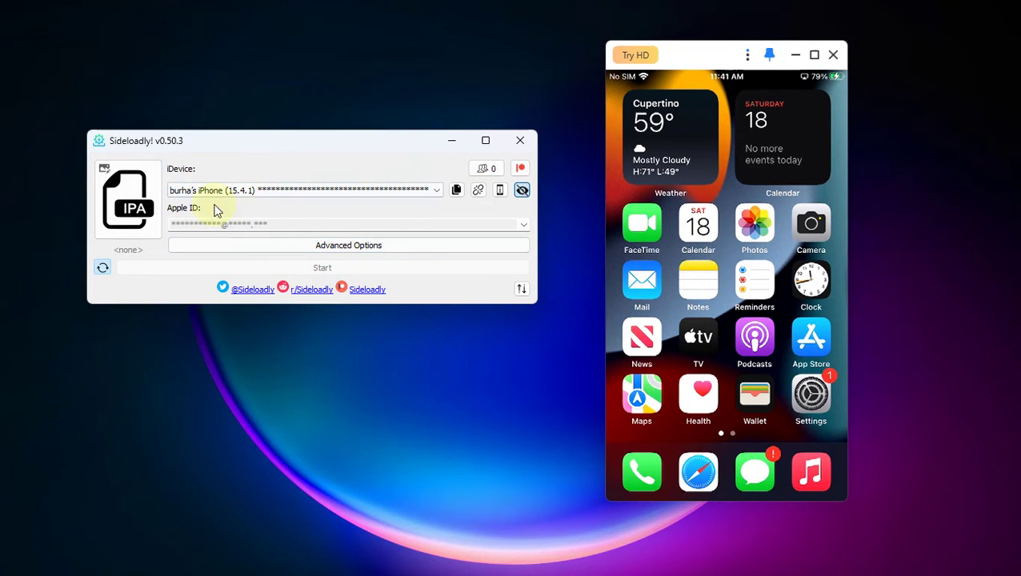
Switch to Sideloadly and load Filza.Deco_1.0_PhucDo.ipa from the Filza Deco folder on drive D.
click(126, 200)
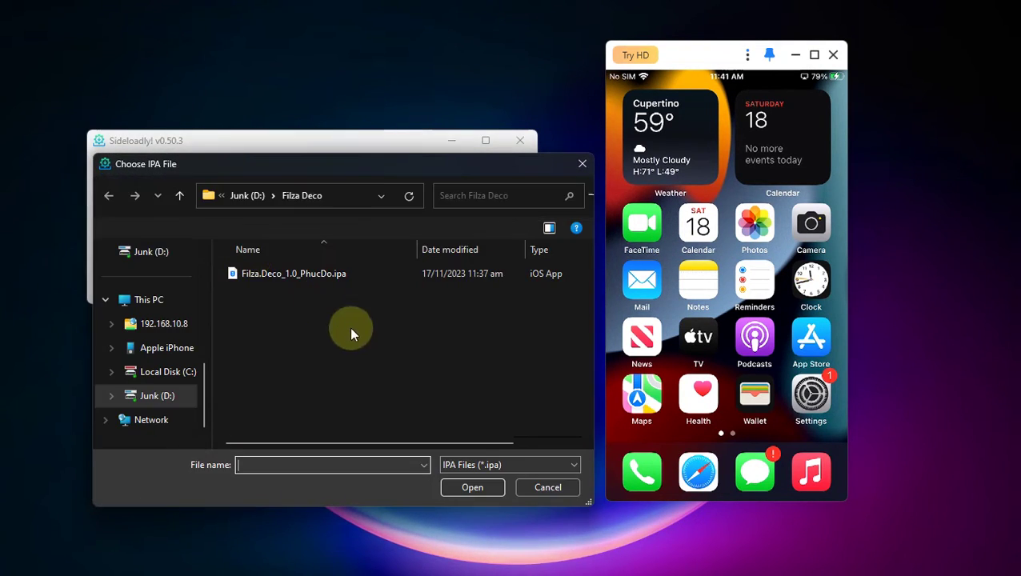
click(296, 275)
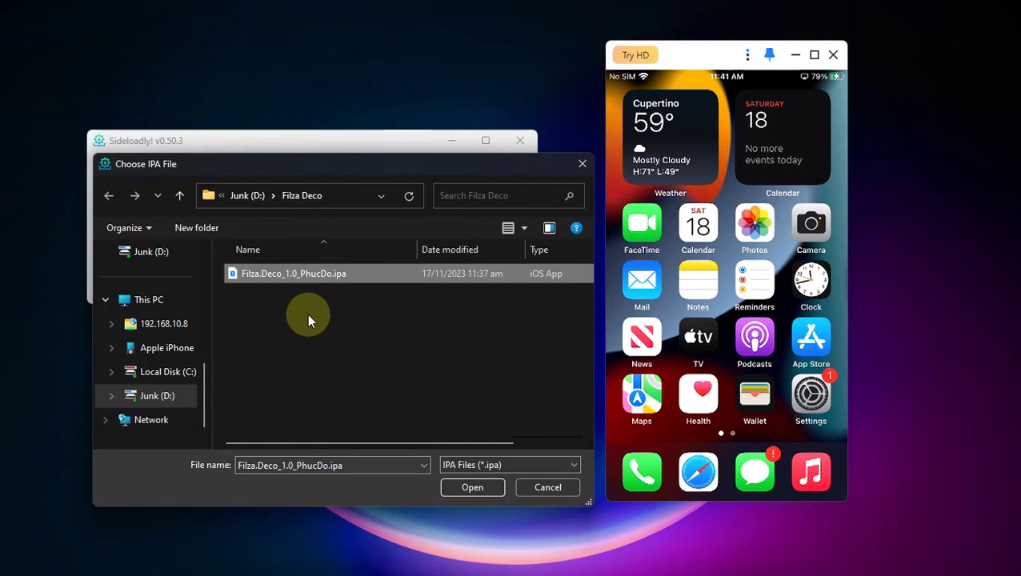
click(474, 488)
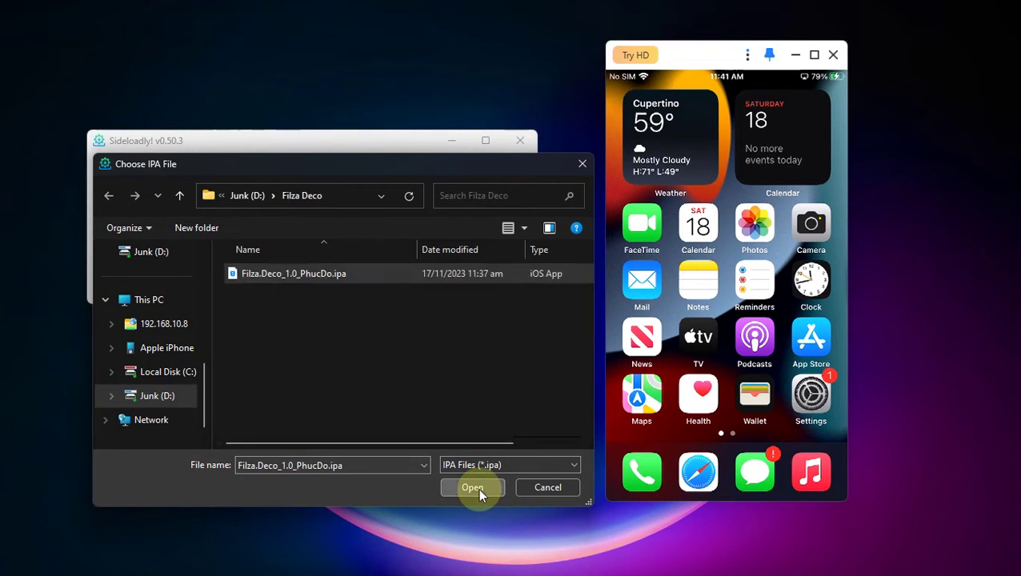
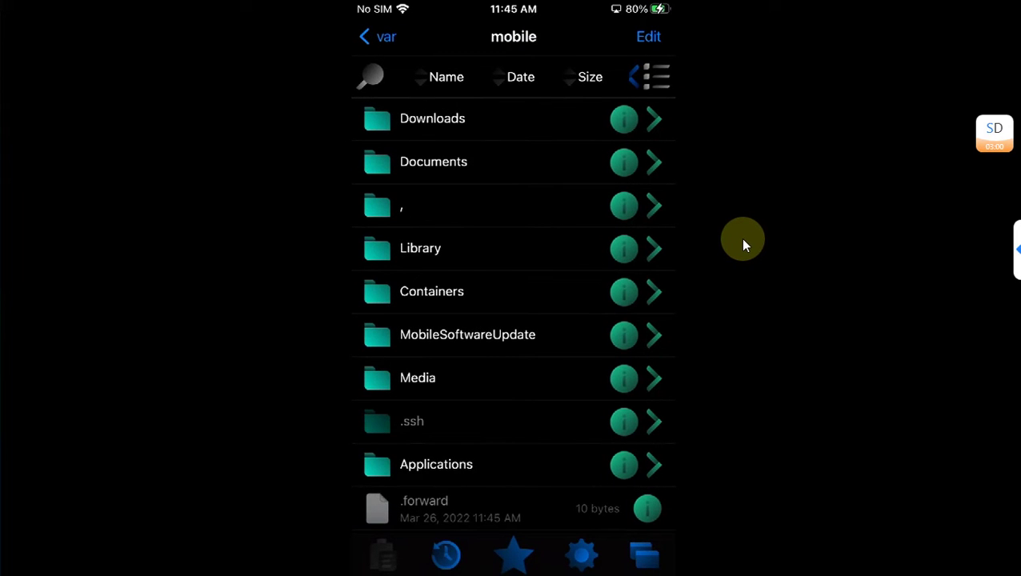
In Filza on the iPhone, go up from the mobile folder to var and browse its folders.
key(Escape)
key(Page_Down)
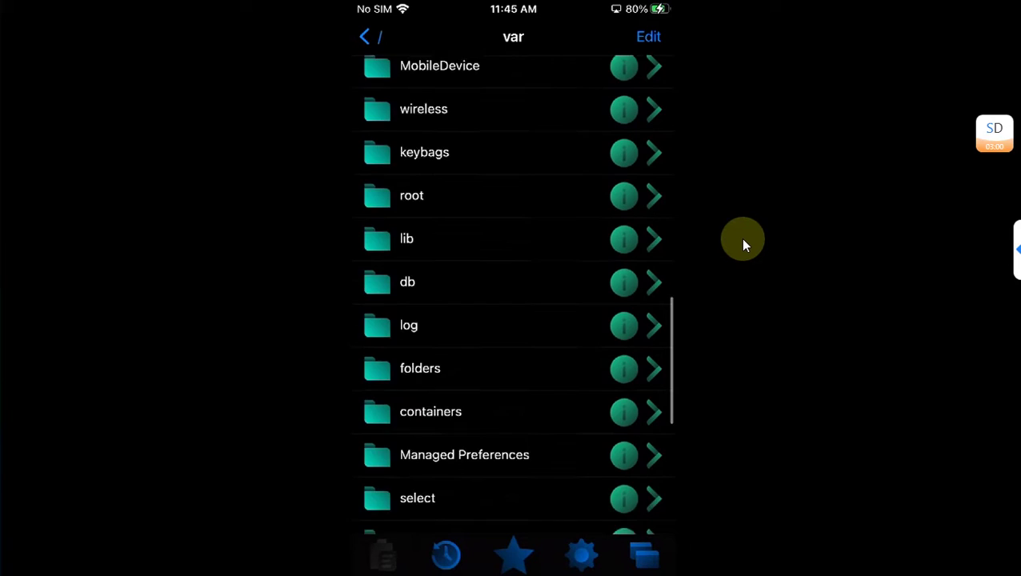
scroll(744, 245, down, 5)
scroll(744, 245, up, 2)
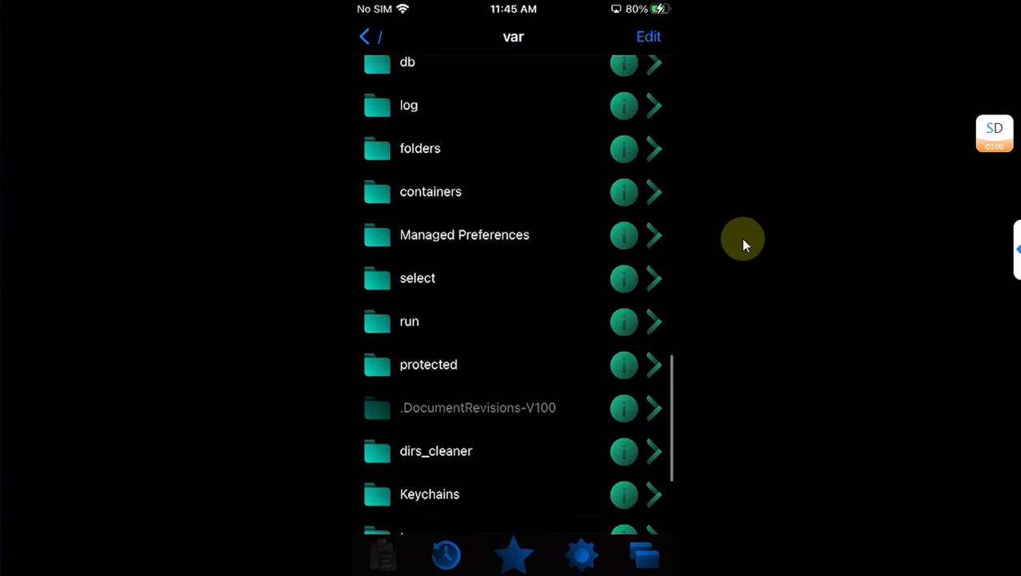
Examine the root folder and its Library subfolder, and return to var to browse the remaining items.
key(Up)
key(Return)
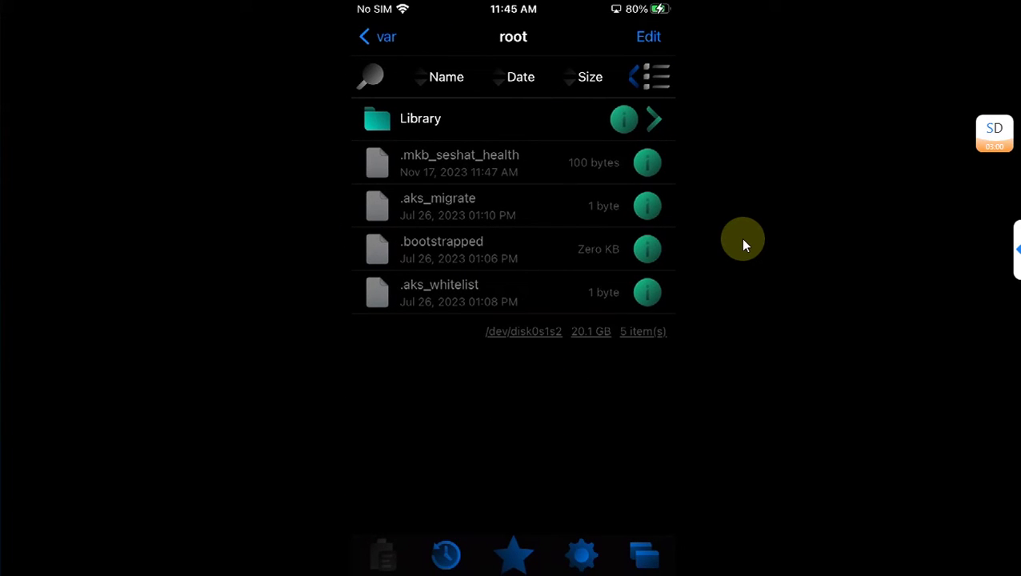
key(Return)
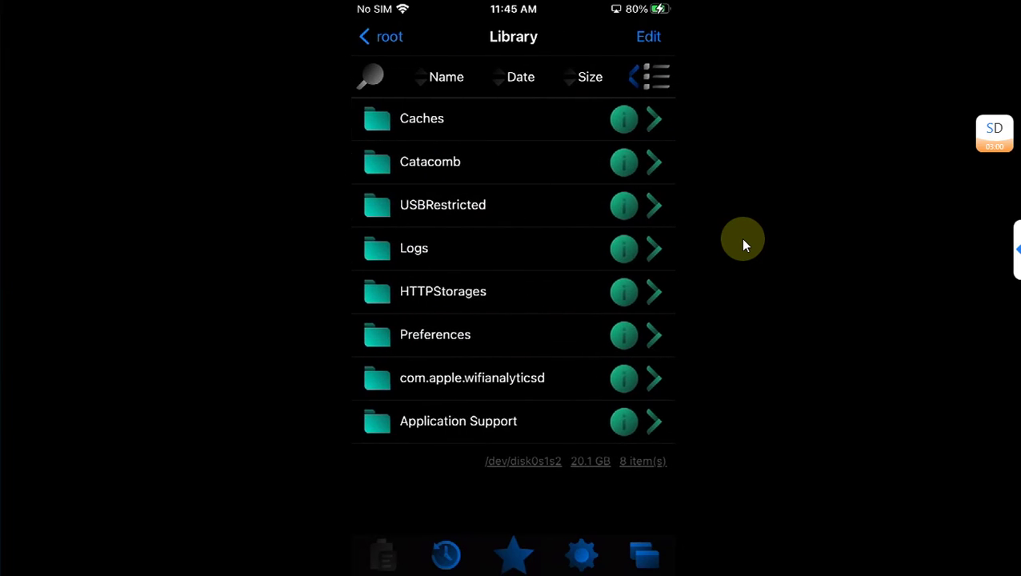
key(Escape)
key(Escape)
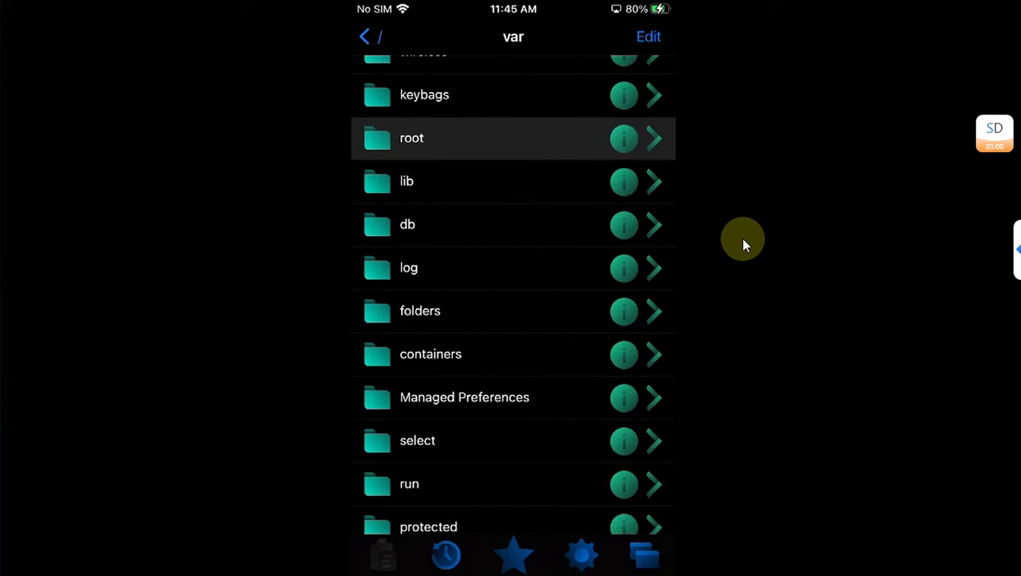
key(Page_Down)
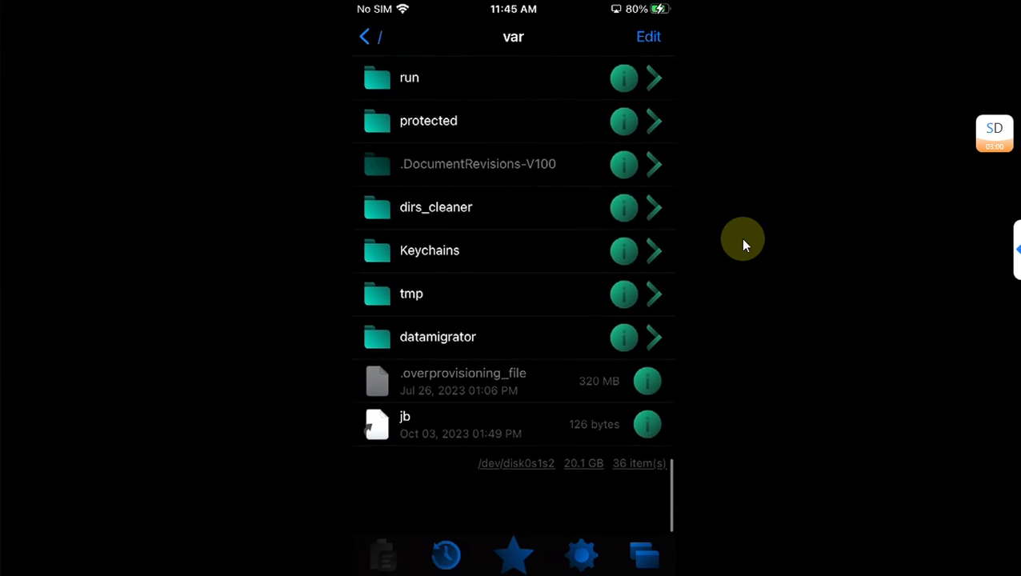
key(Page_Up)
key(super+h)
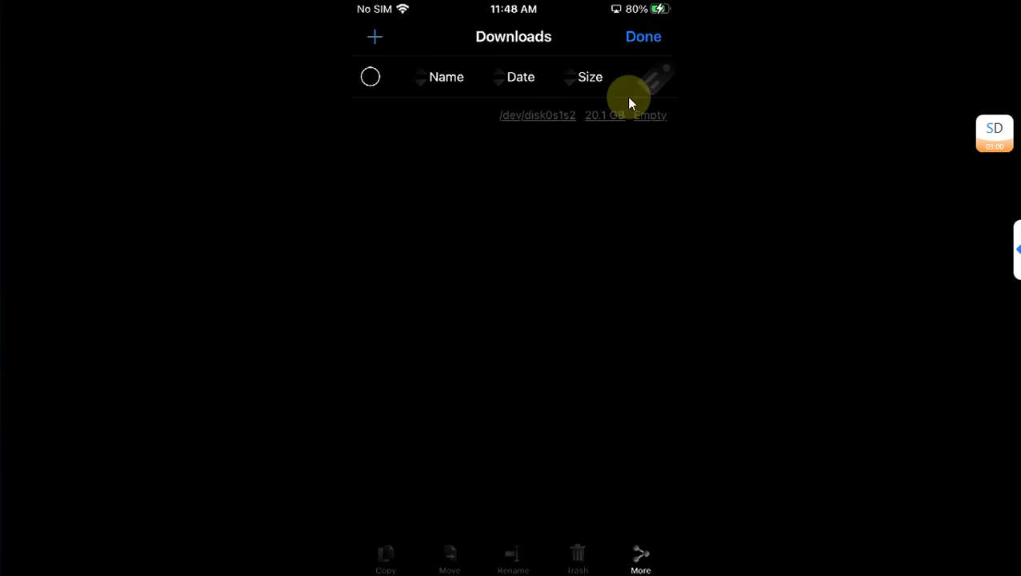
Create a new folder named Test in the Downloads folder.
click(373, 40)
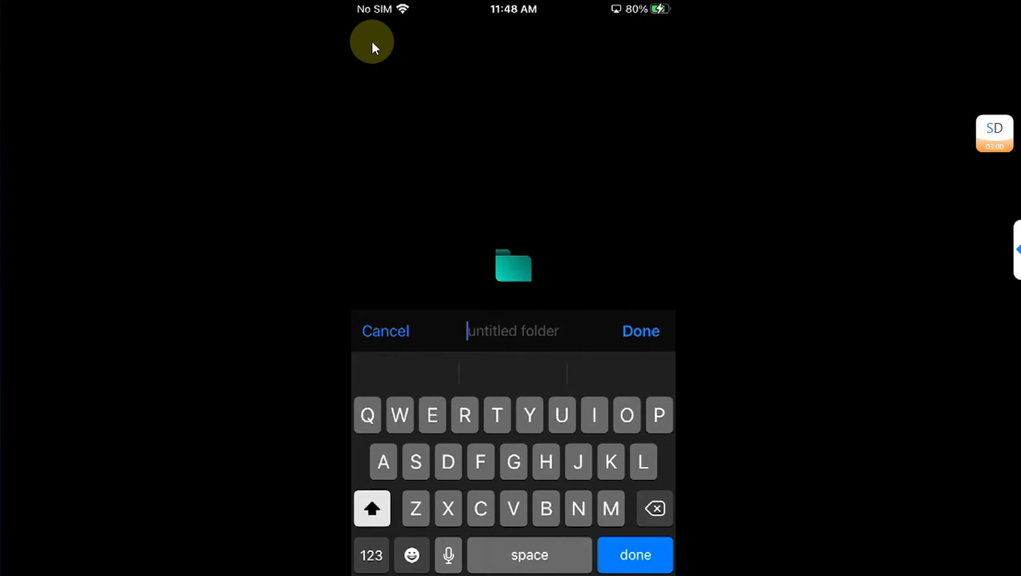
text(Test)
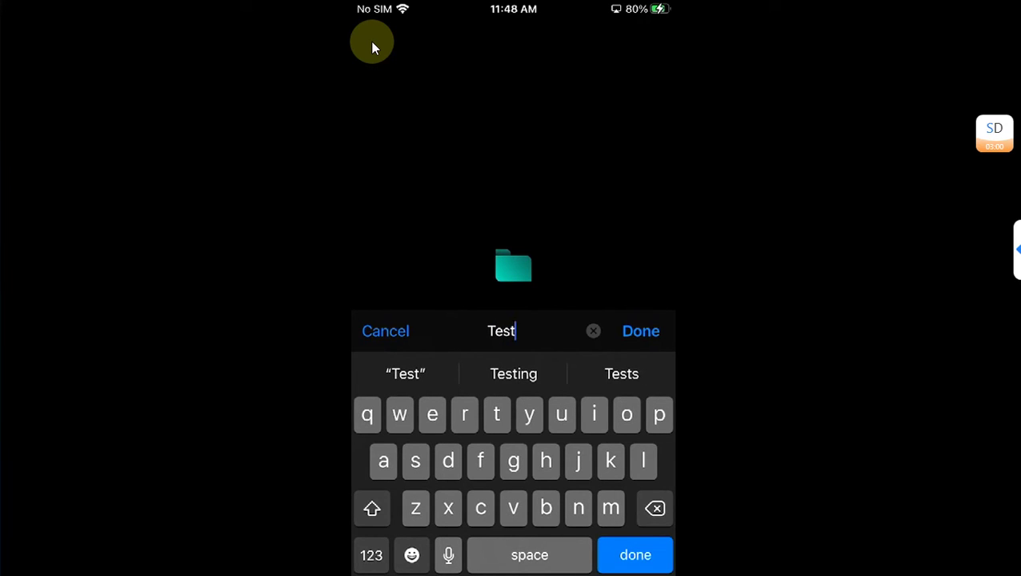
key(Return)
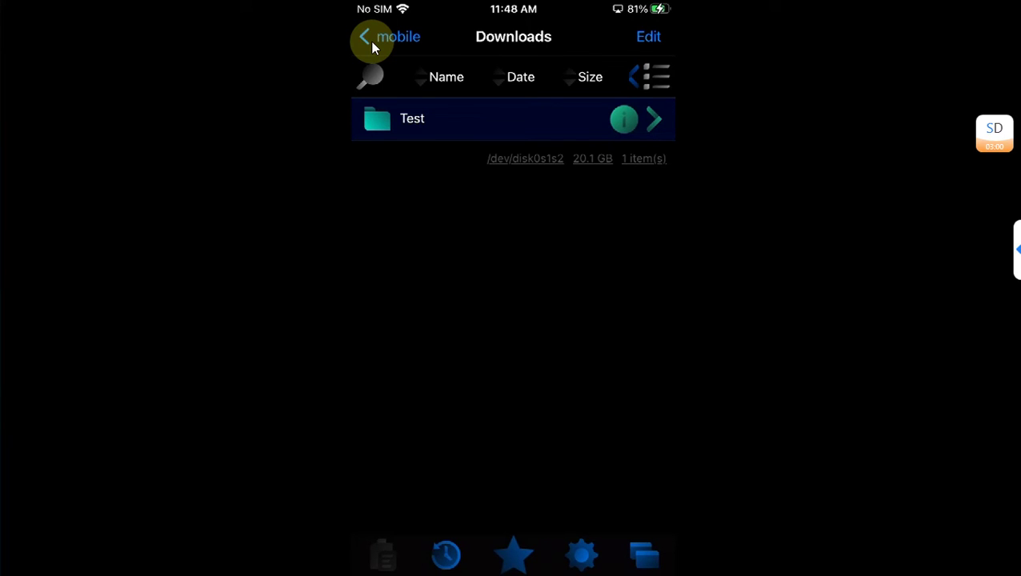
Create a new file named Test inside the Test folder.
scroll(370, 41, down, 5)
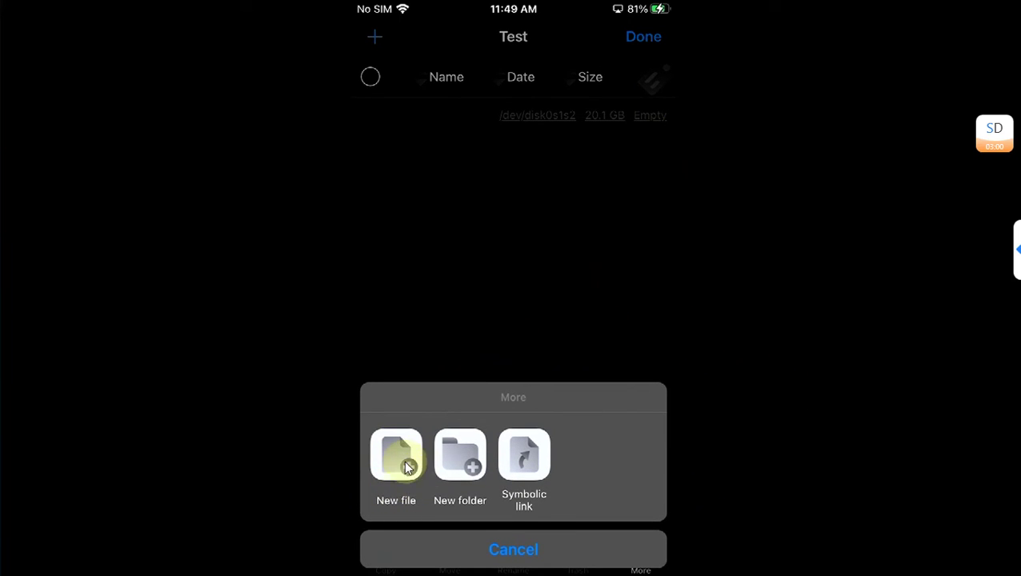
click(478, 462)
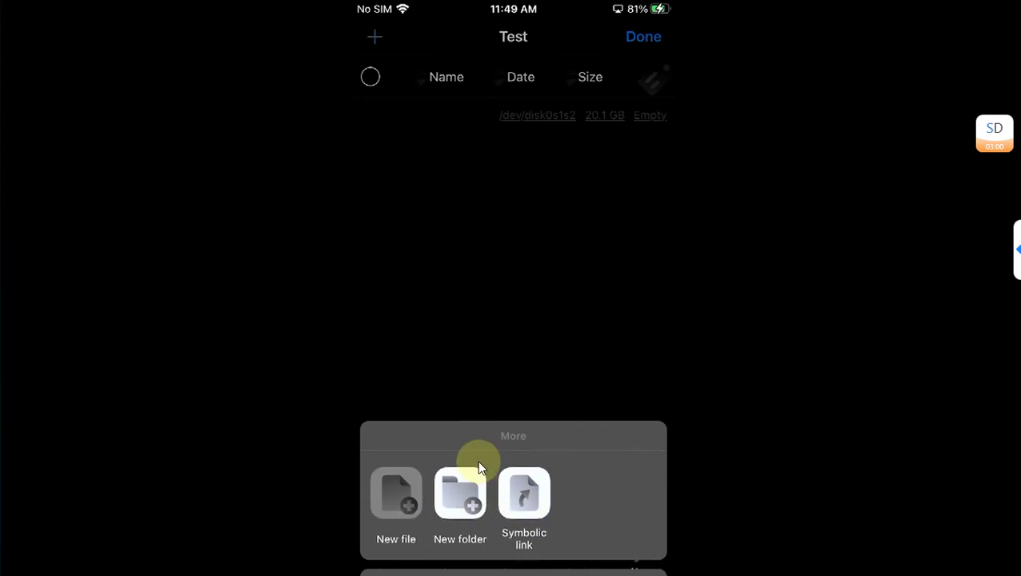
text(Test)
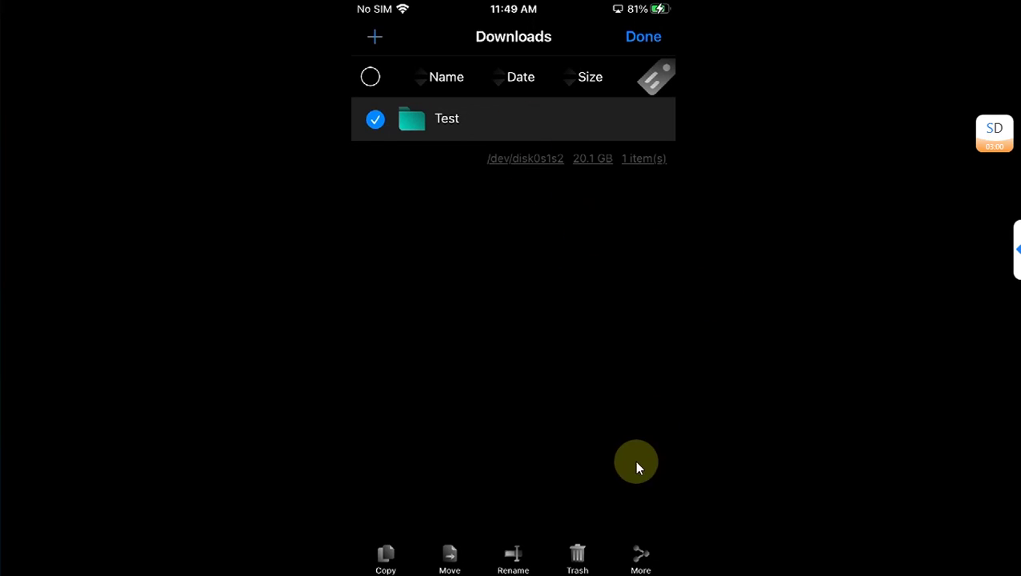
Move the selected Test folder in Downloads to the Trash.
click(602, 560)
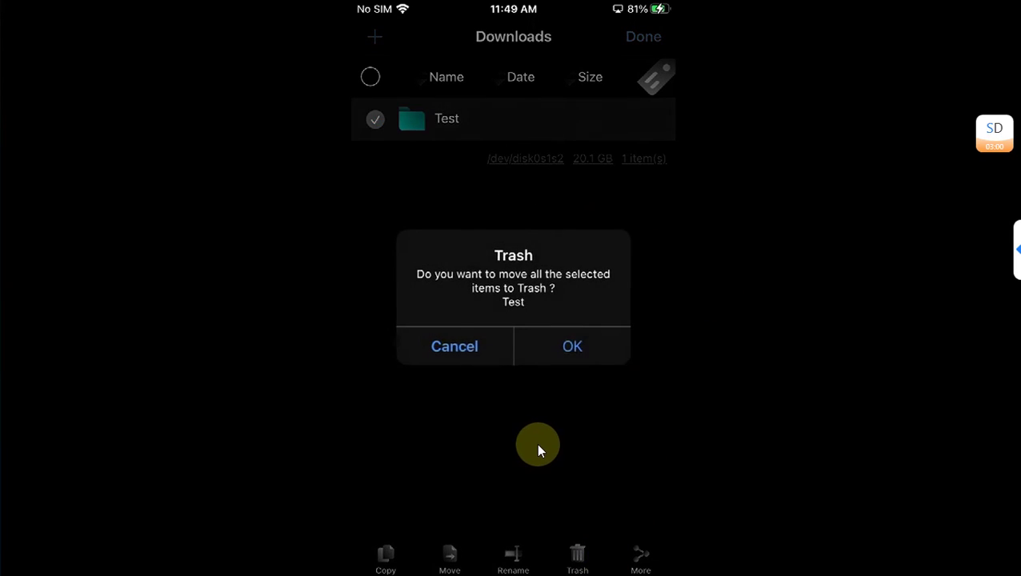
key(Return)
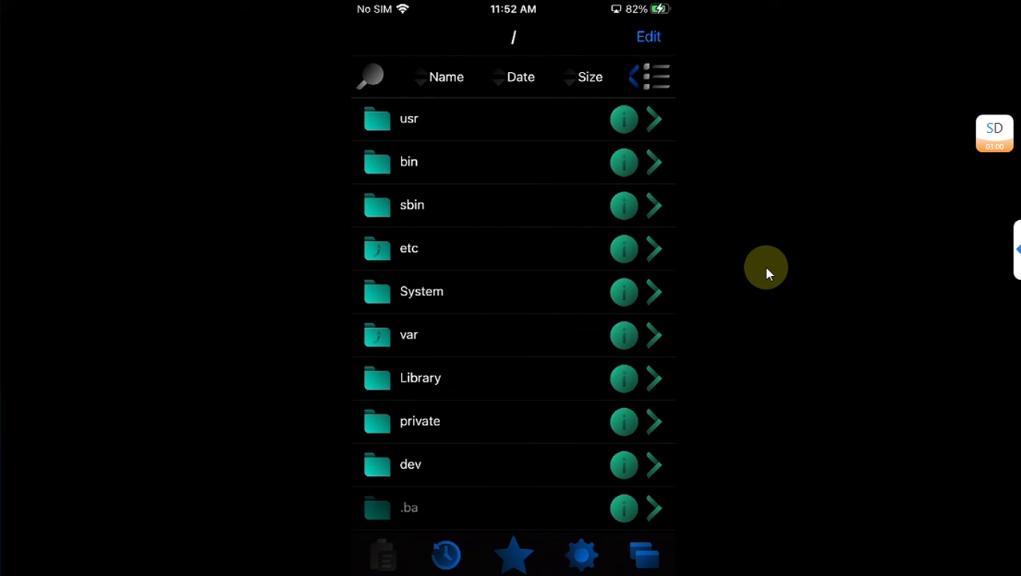